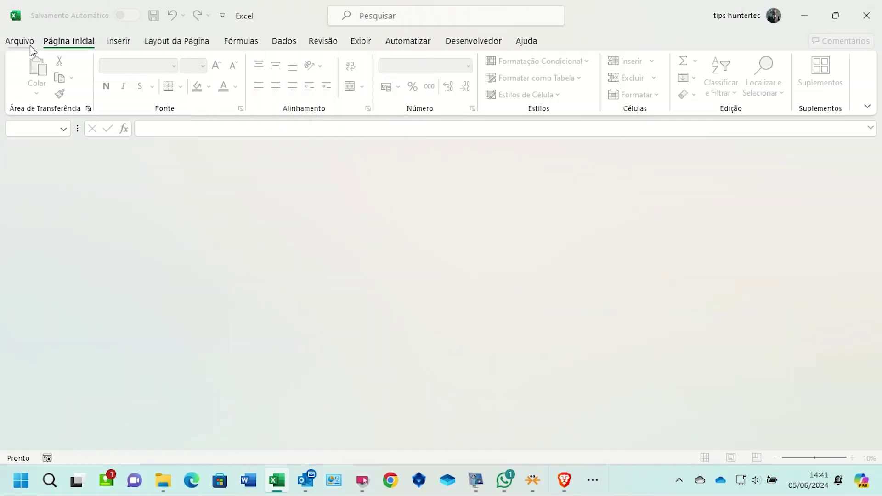
Open Excel Options (Arquivo > Opções) on the Central de Confiabilidade page.
left_click(29, 45)
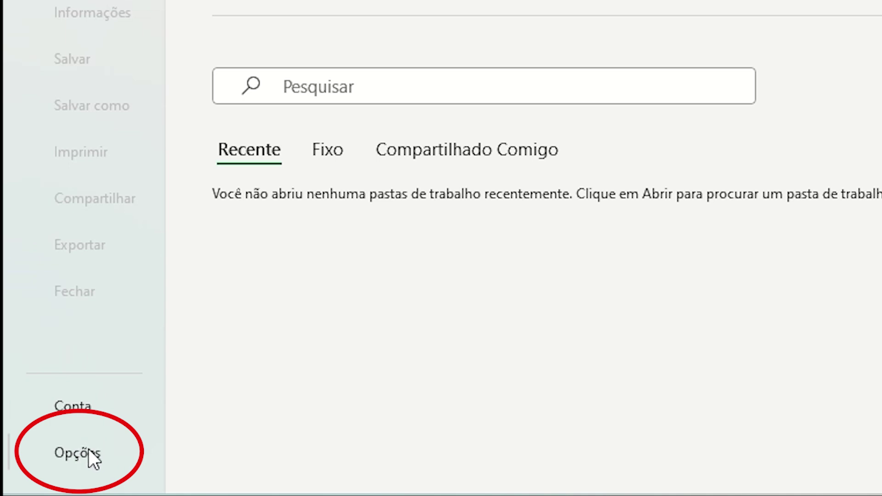
left_click(88, 452)
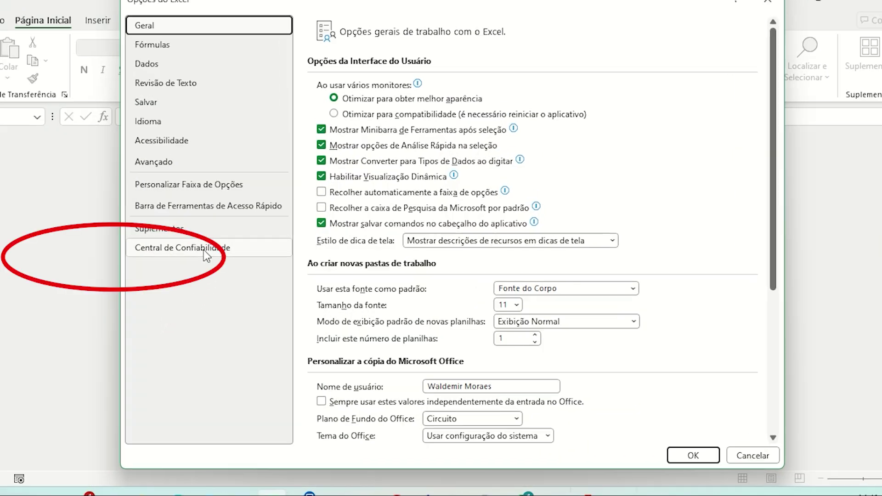
left_click(209, 249)
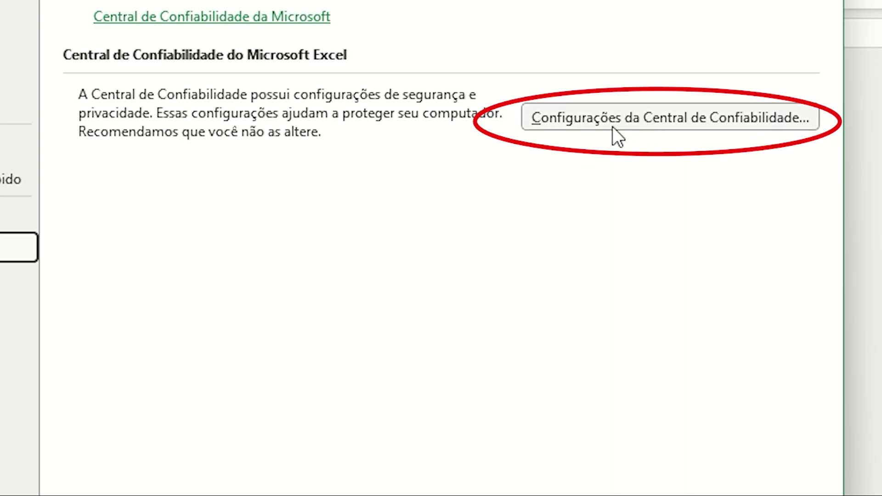
In Trust Center settings, uncheck Protected View for internet files, unsafe locations and Outlook attachments, then save.
left_click(644, 115)
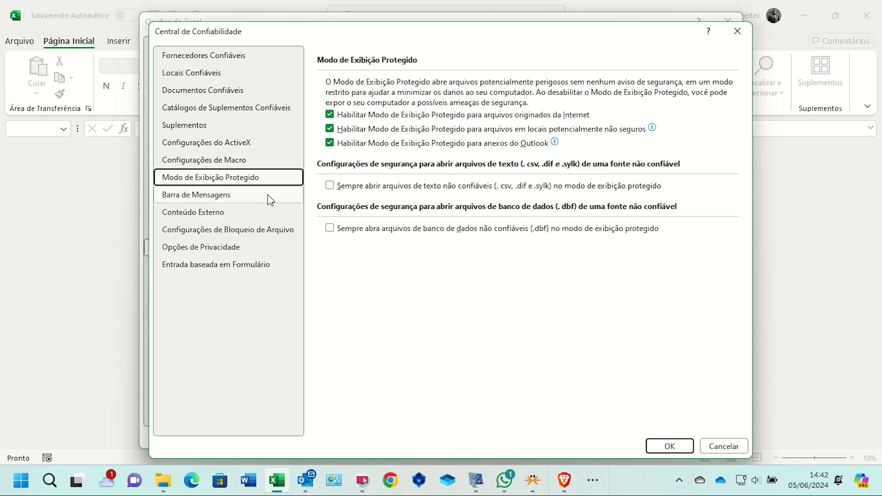
left_click(329, 115)
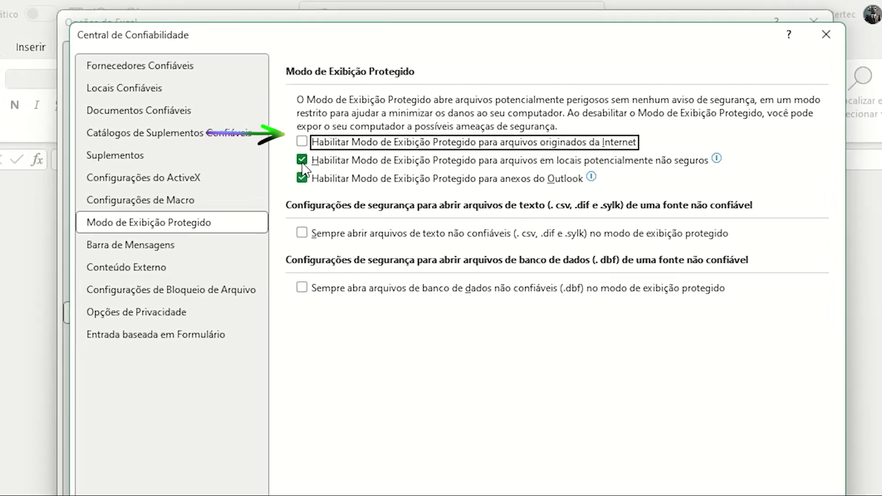
left_click(311, 149)
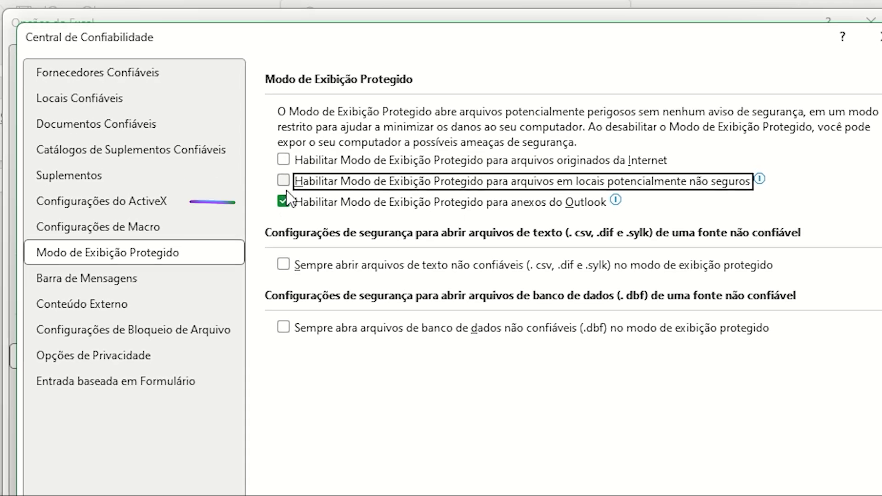
left_click(274, 214)
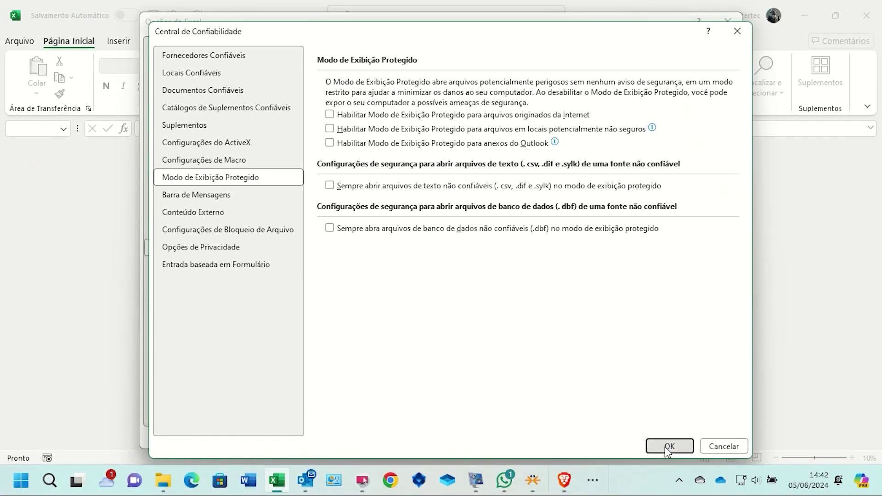
left_click(675, 465)
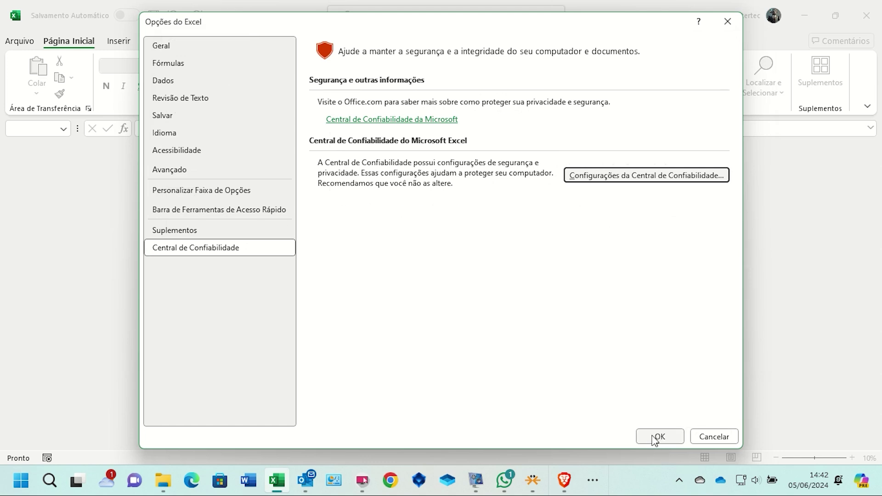
left_click(655, 440)
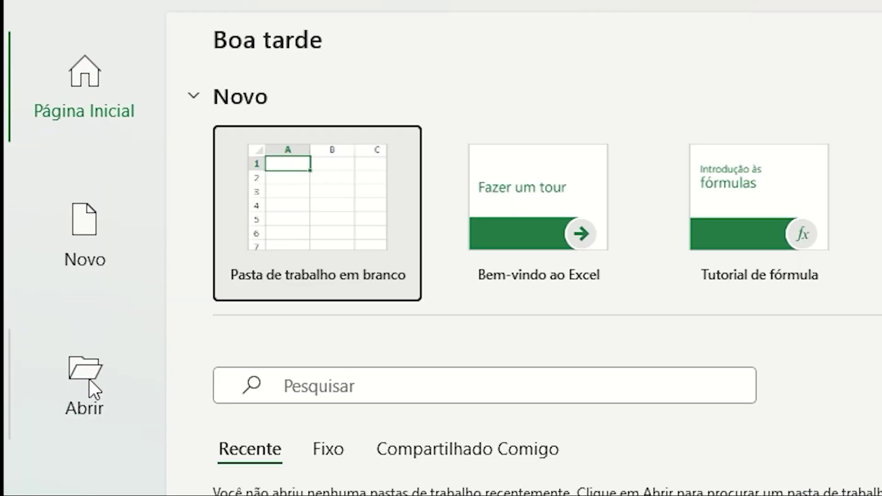
Open CONTROLE DE VENDAS.xls from Downloads with Abrir e reparar and run Reparar.
left_click(50, 239)
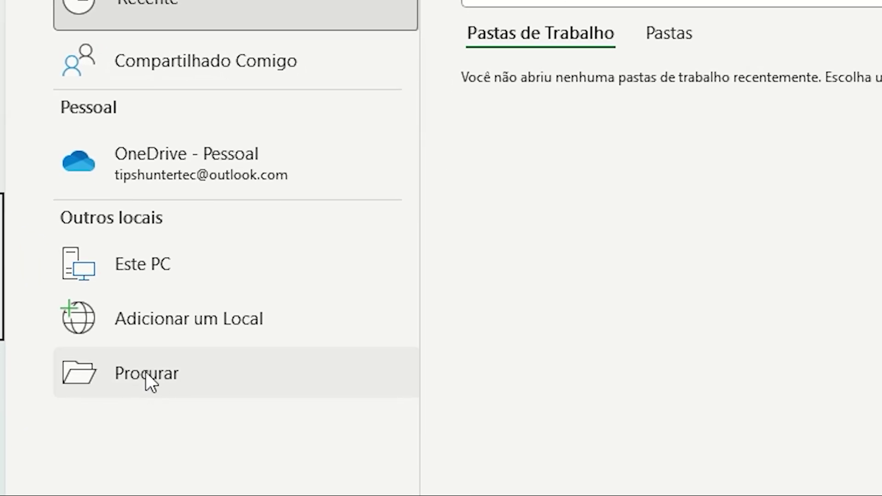
left_click(147, 372)
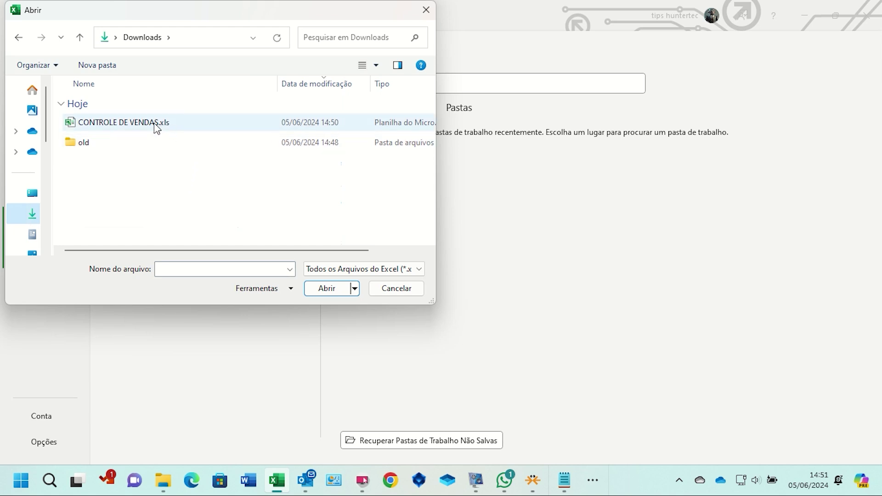
mouse_move(124, 123)
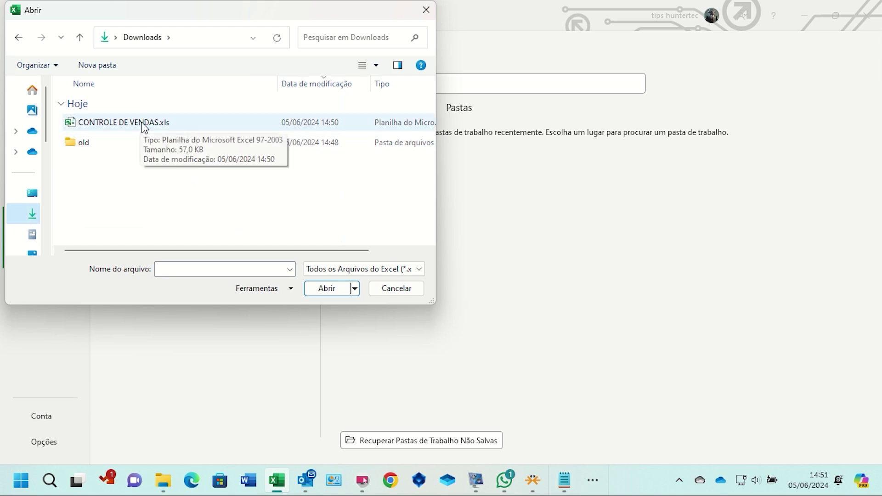
left_click(144, 124)
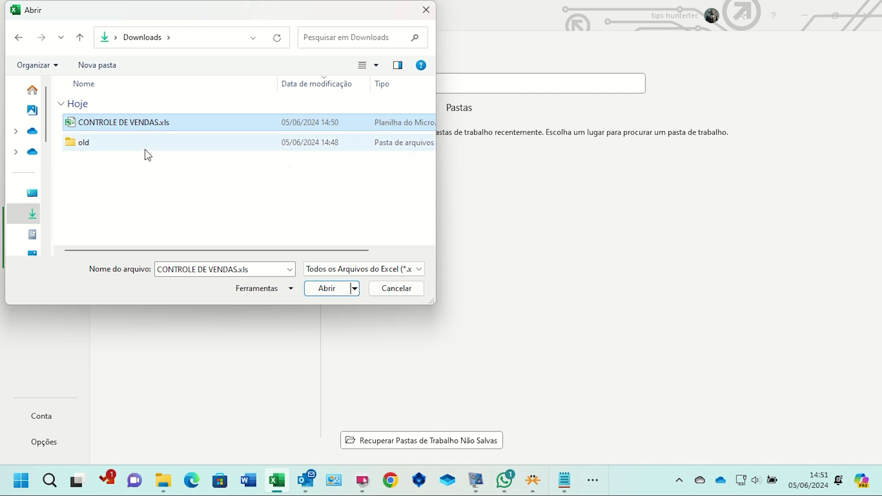
left_click(355, 289)
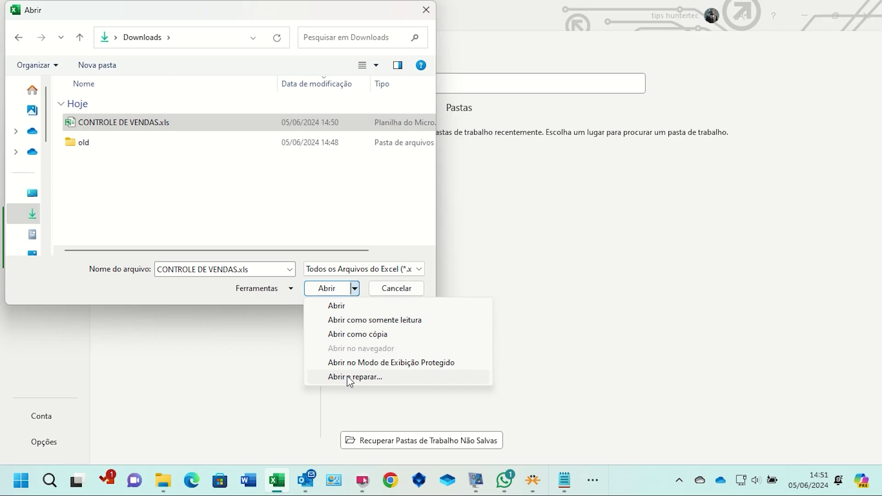
left_click(346, 376)
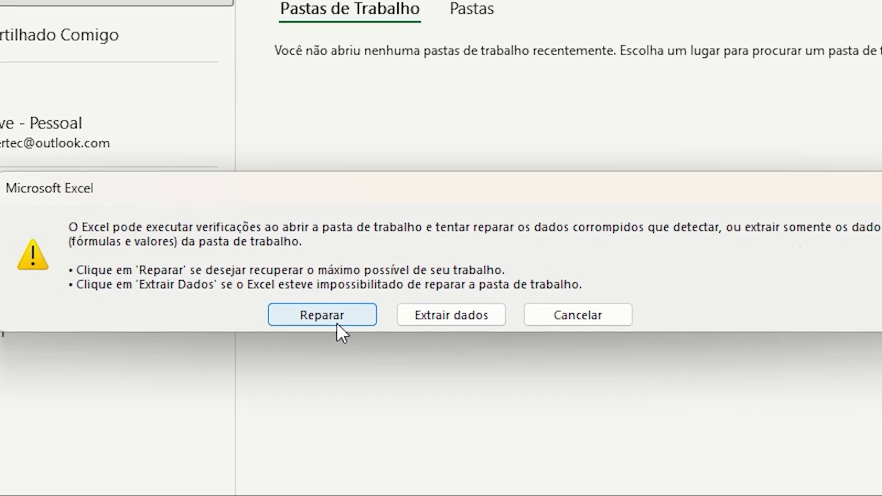
left_click(328, 316)
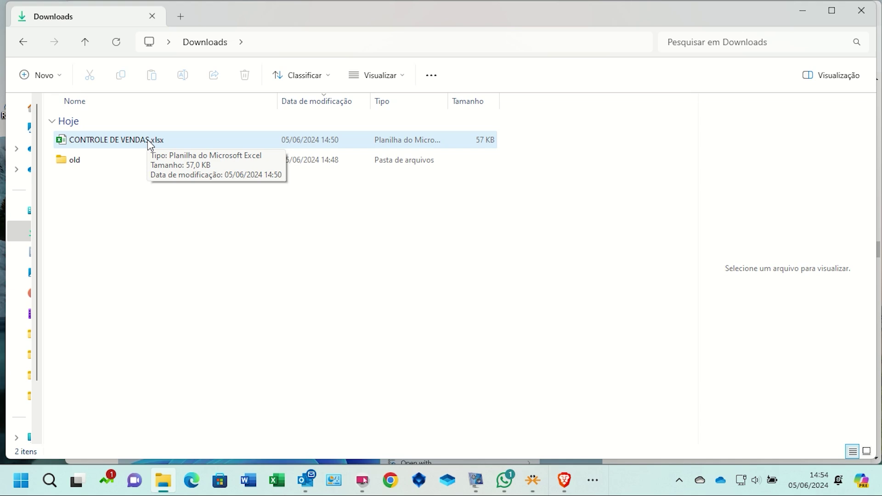
Dismiss the invalid-format error and rename CONTROLE DE VENDAS.xlsx to CONTROLE DE VENDAS.xls.
left_click(151, 144)
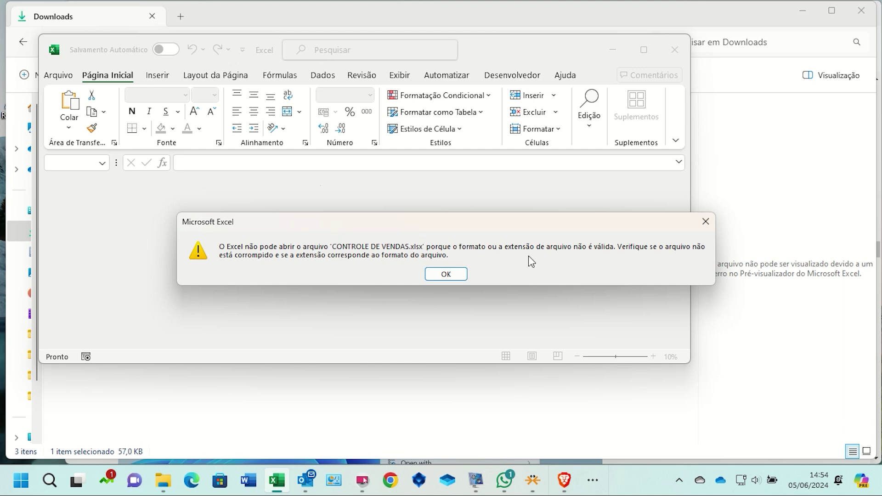
left_click(705, 222)
right_click(158, 140)
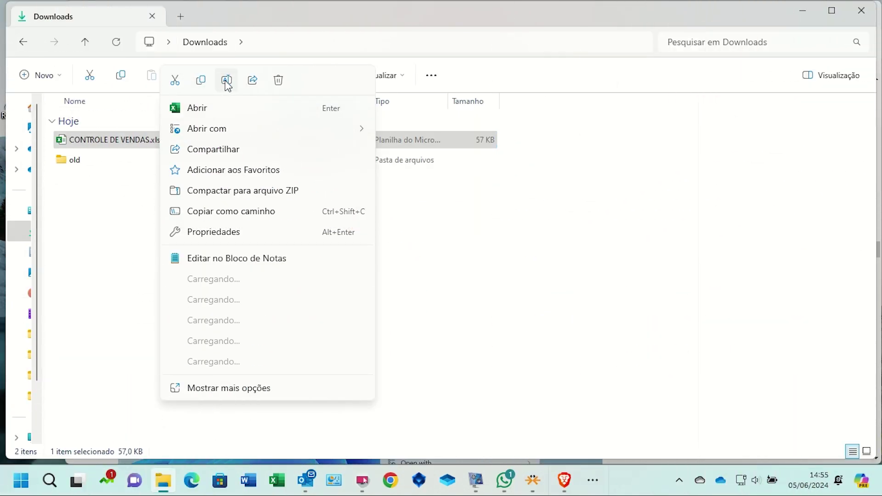
left_click(226, 81)
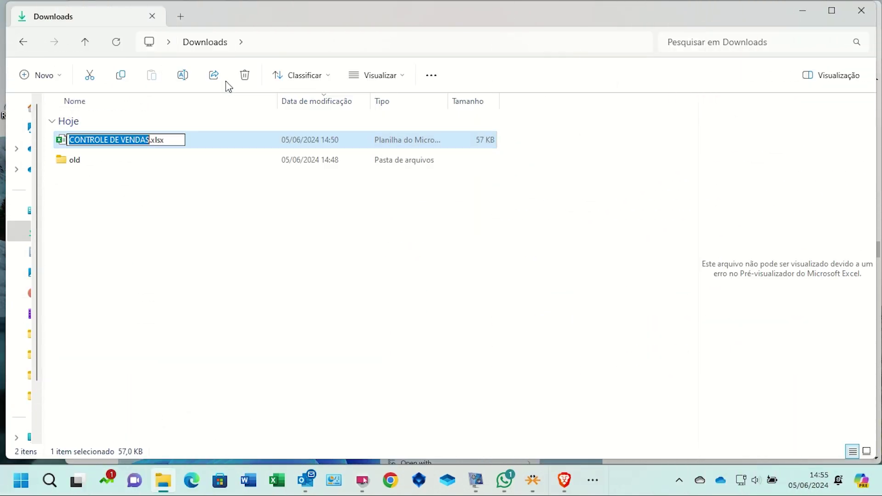
left_click(173, 139)
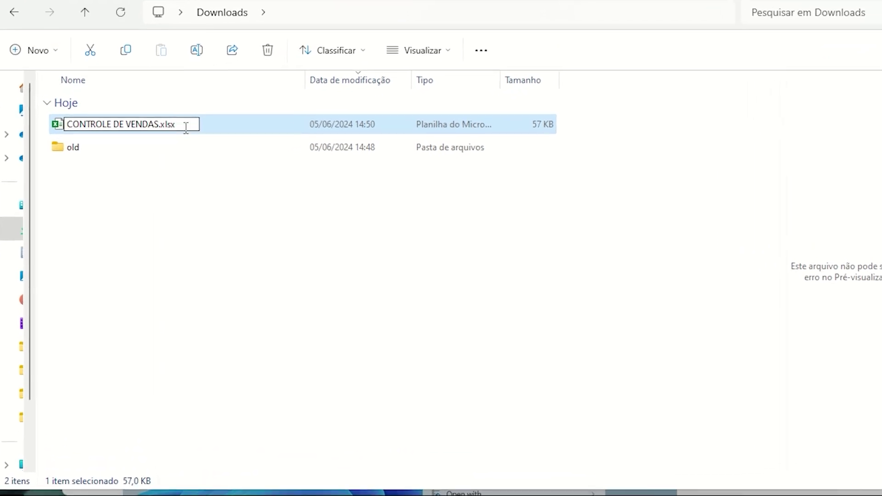
key("BackSpace")
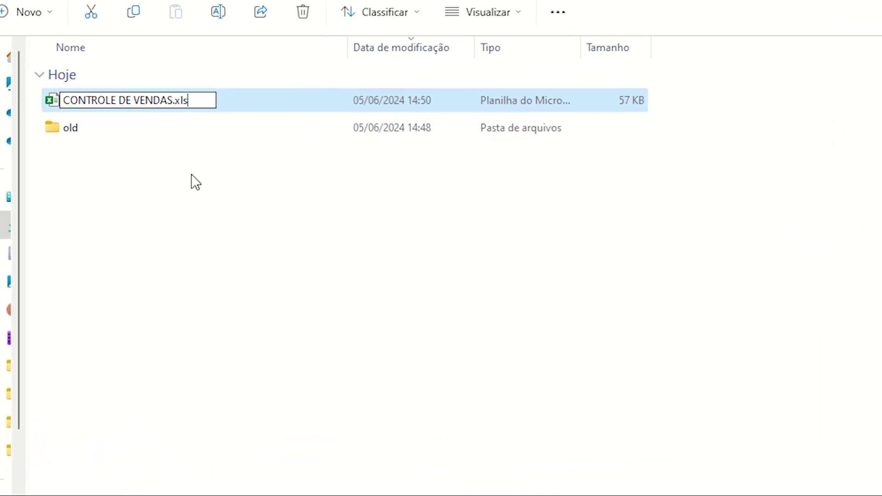
key("Return")
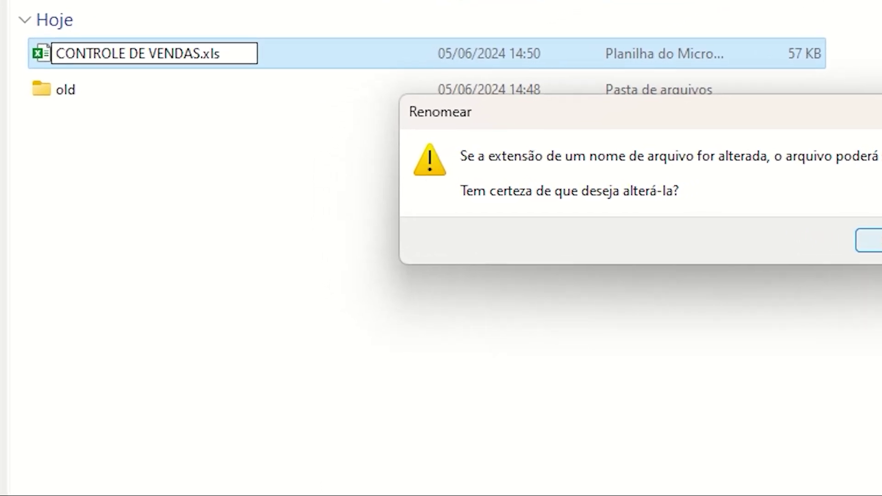
left_click(823, 241)
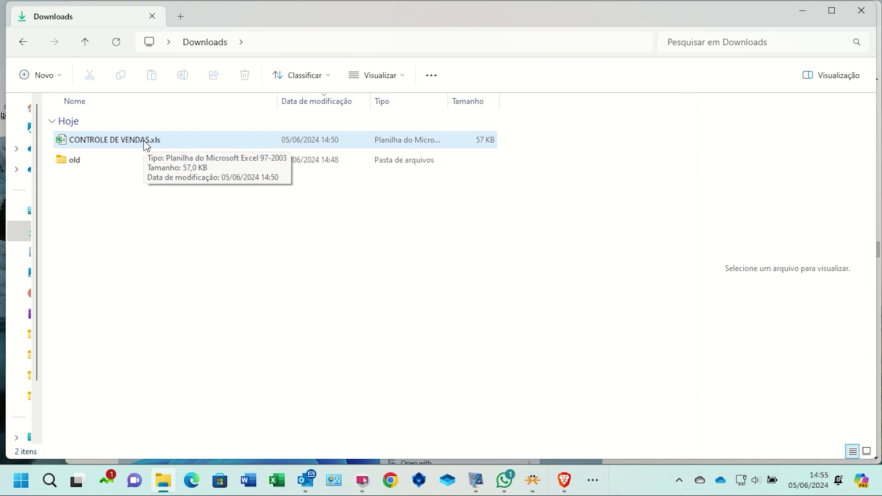
left_click(146, 145)
double_click(146, 145)
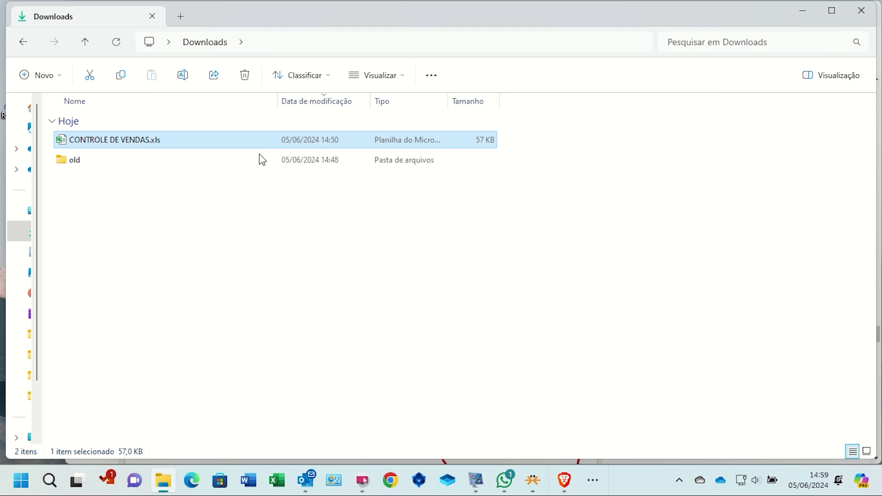
Change the owner of CONTROLE DE VENDAS.xls to the Todos group via Propriedades > Segurança > Avançadas.
right_click(129, 140)
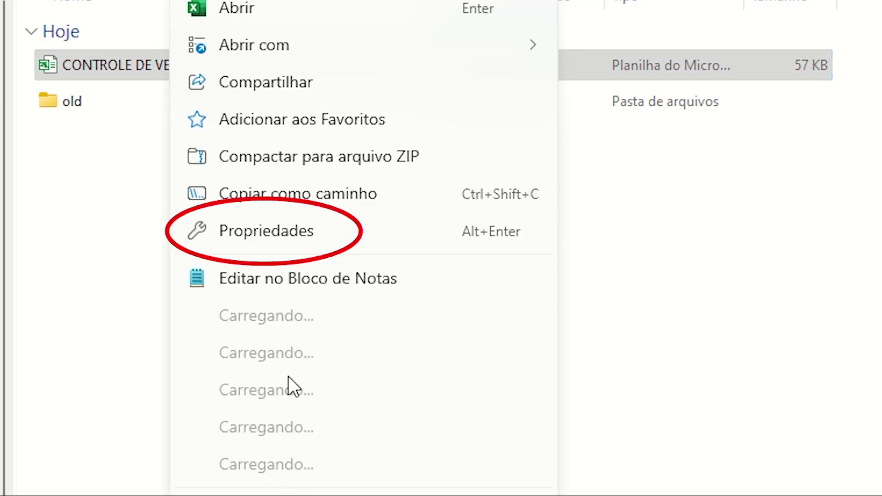
left_click(285, 227)
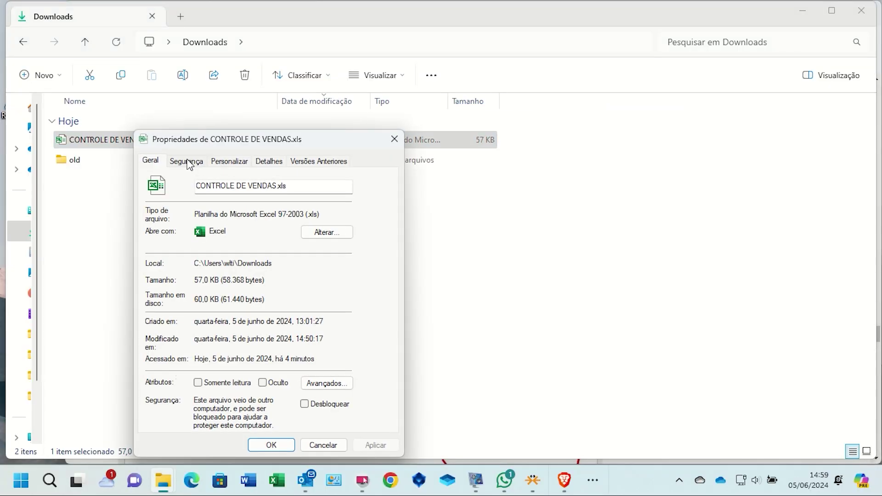
left_click(187, 162)
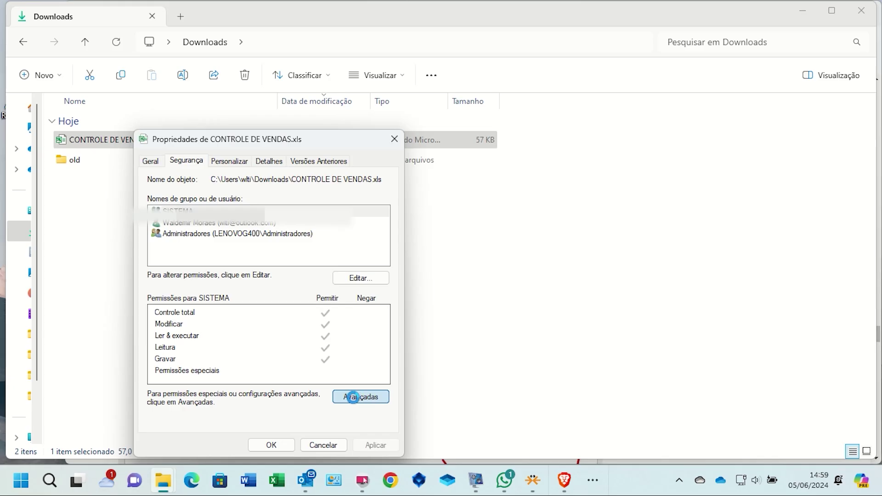
left_click(423, 382)
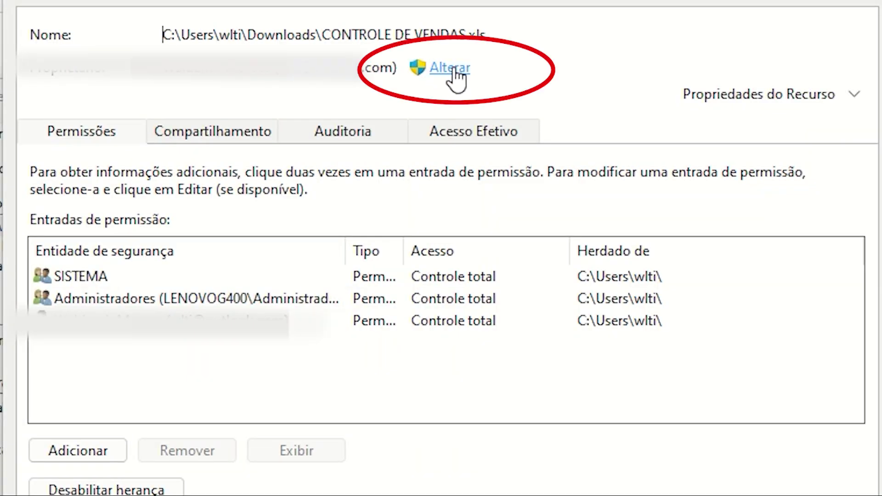
left_click(448, 74)
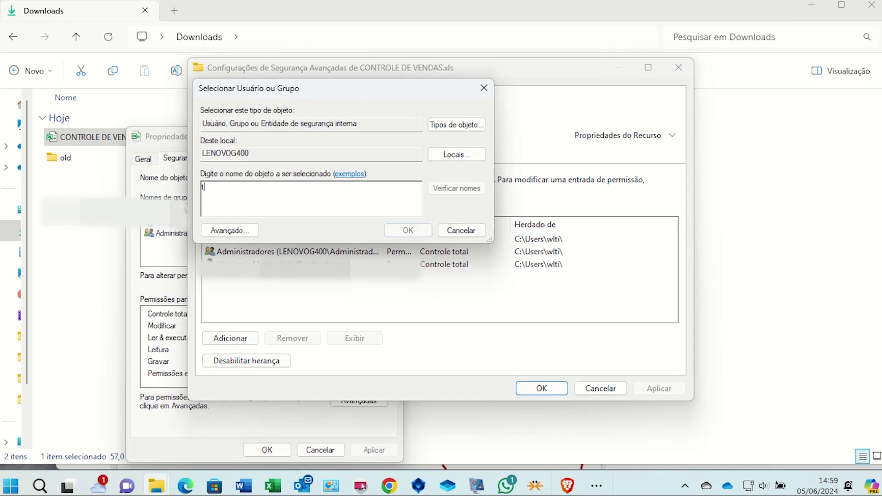
type("todos")
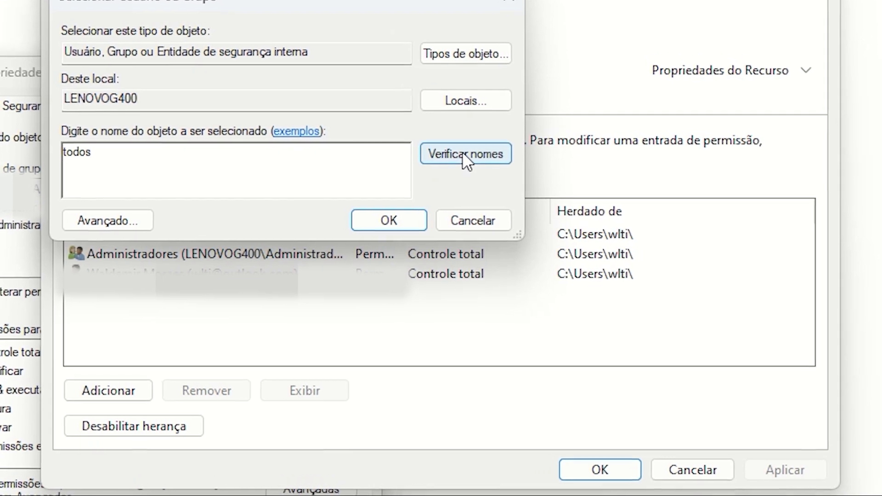
left_click(457, 162)
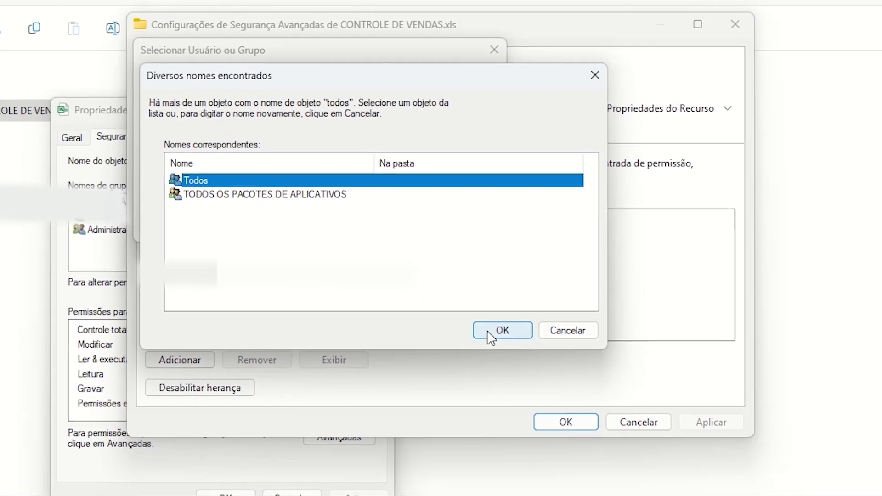
left_click(490, 334)
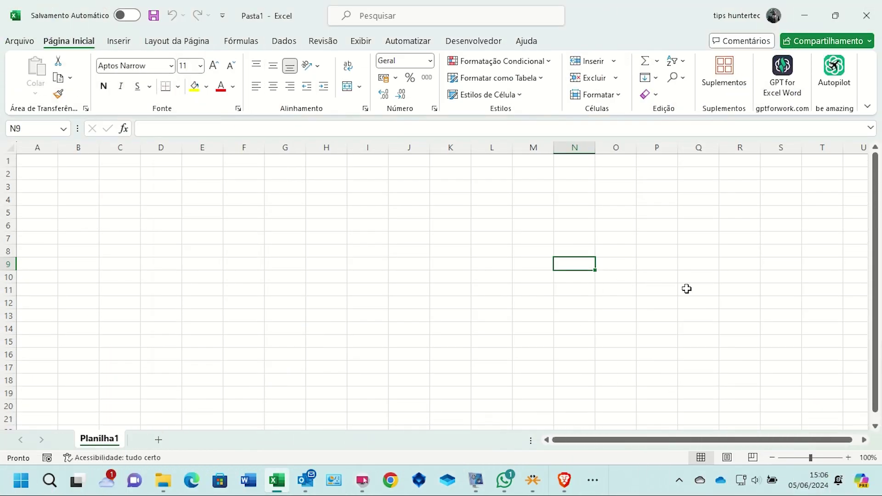
Show the installed add-ins under Suplementos > Mais Suplementos > MEUS SUPLEMENTOS.
left_click(729, 81)
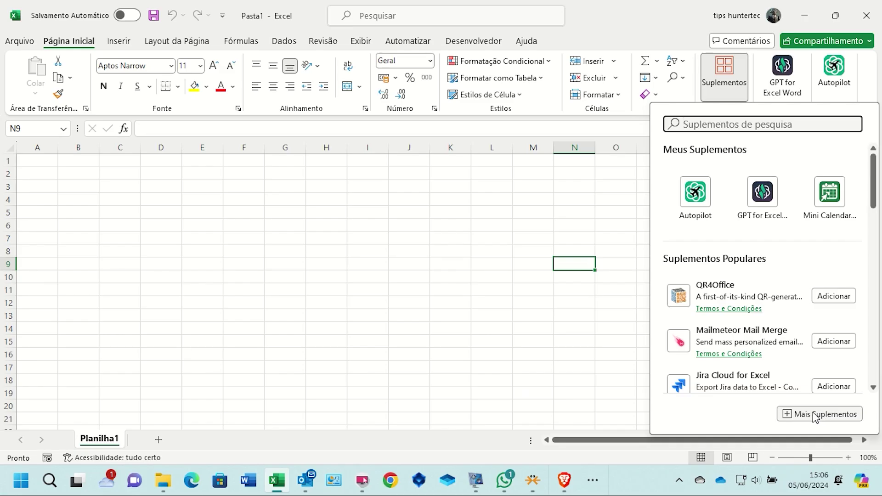
left_click(816, 416)
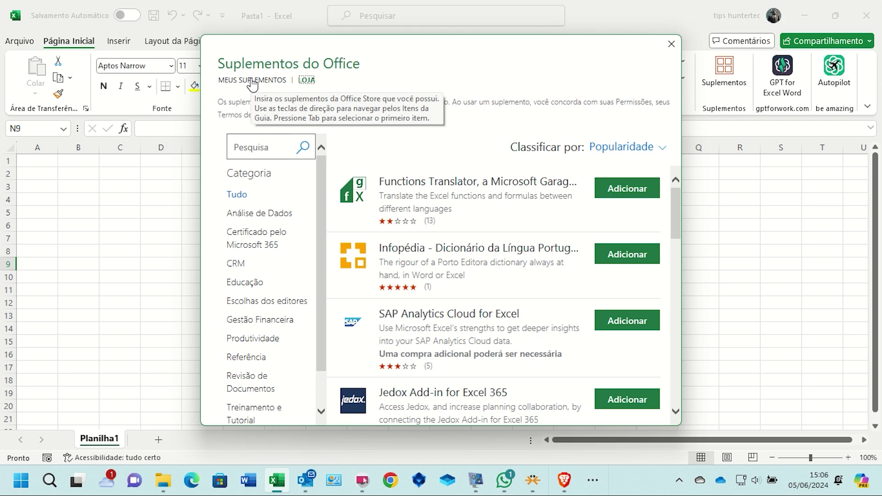
left_click(253, 81)
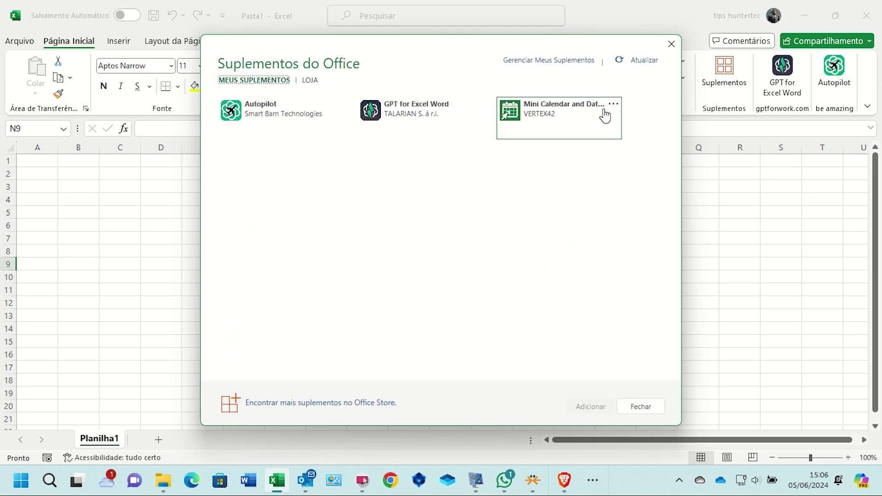
mouse_move(654, 107)
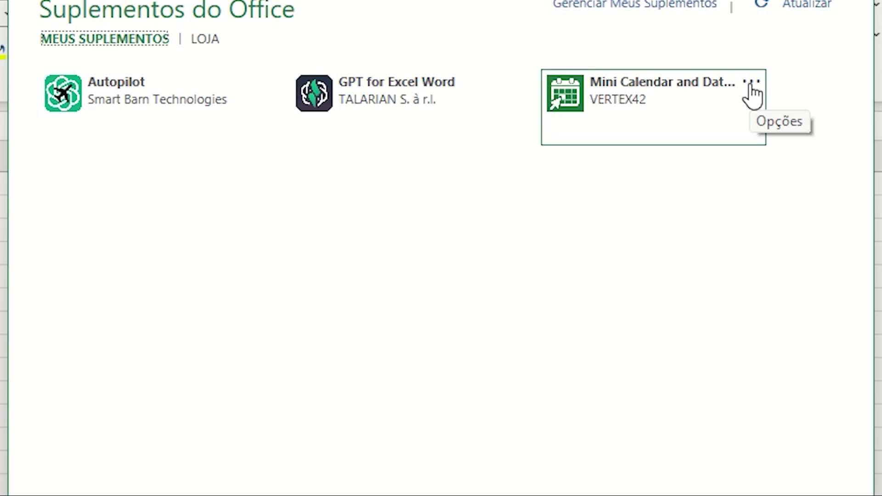
Remove the Mini Calendar, GPT for Excel Word and Autopilot add-ins, confirming each removal.
left_click(614, 108)
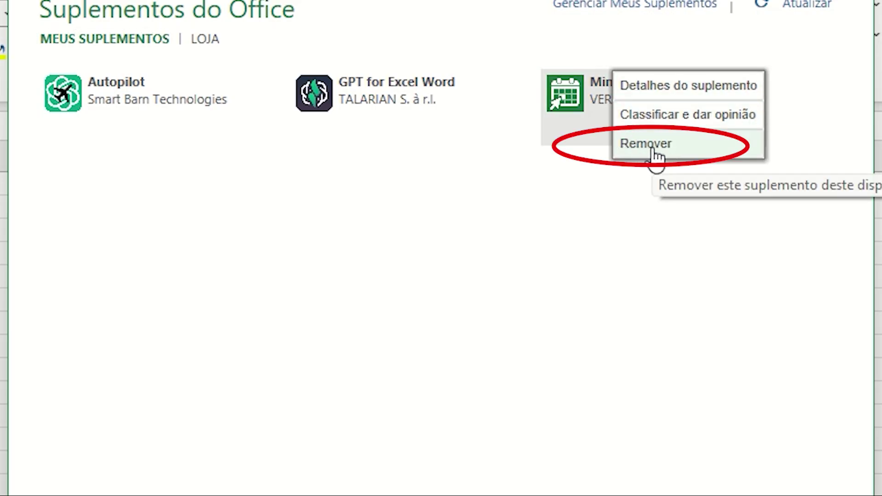
left_click(650, 146)
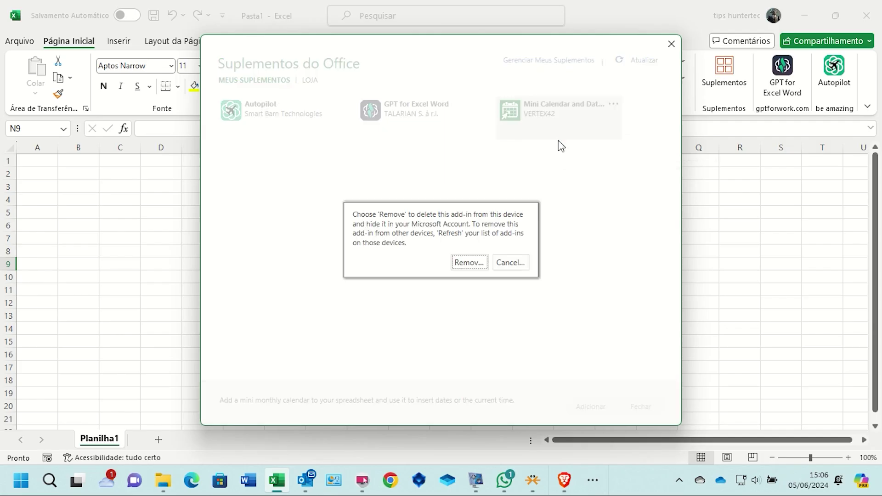
left_click(469, 263)
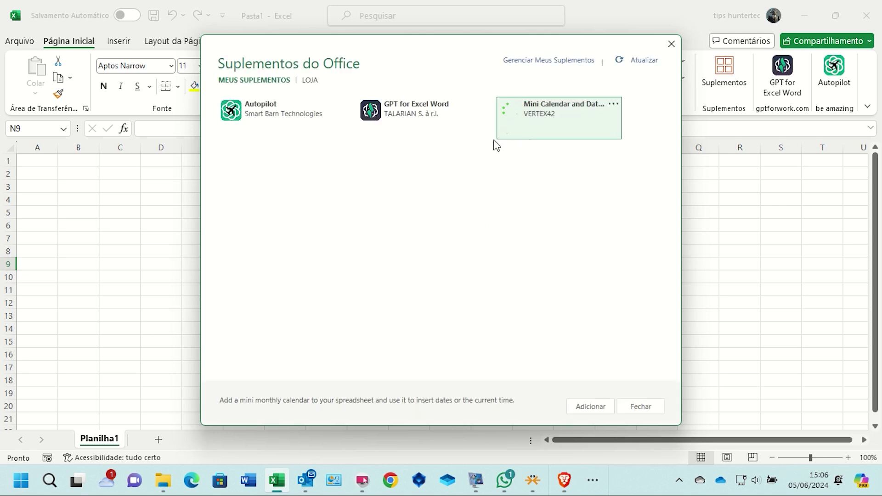
left_click(475, 105)
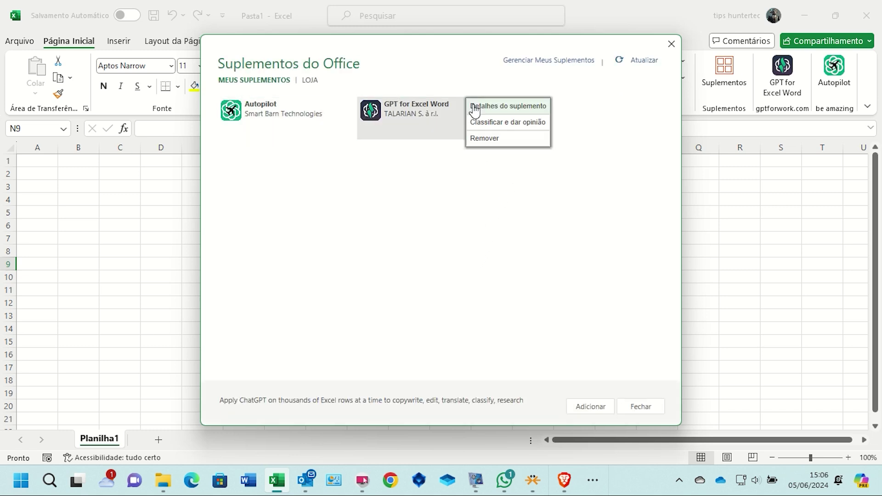
left_click(482, 139)
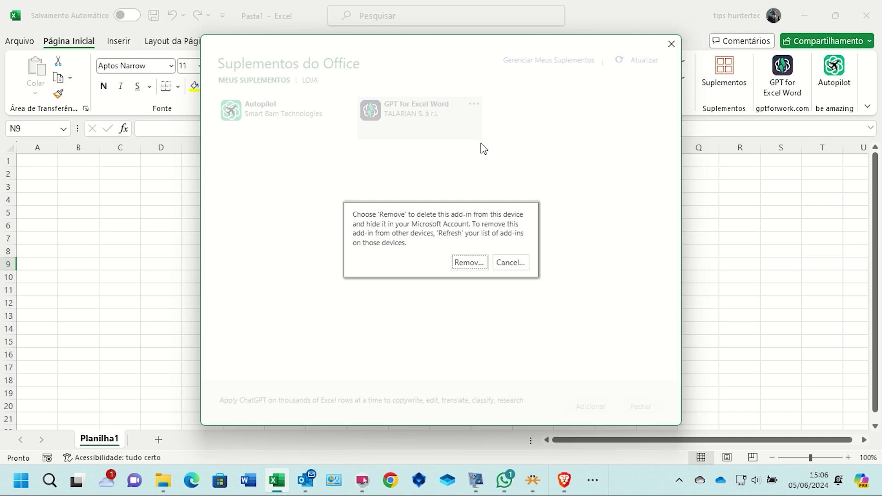
left_click(469, 263)
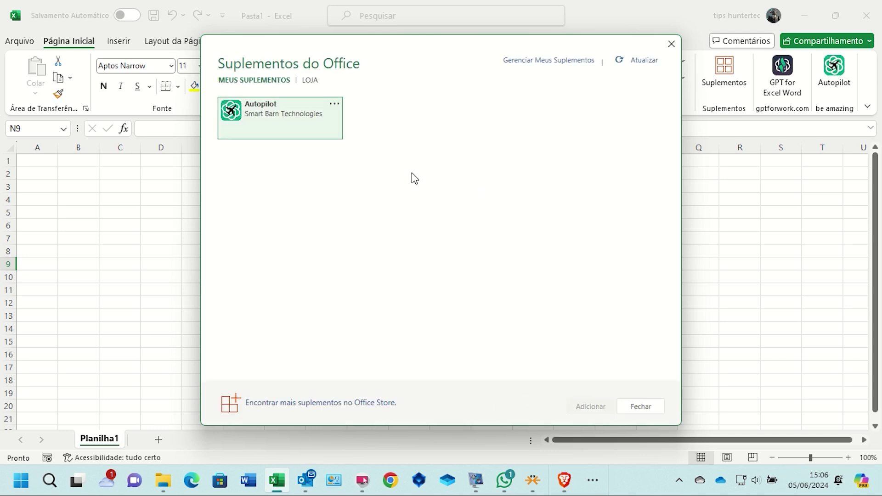
left_click(334, 105)
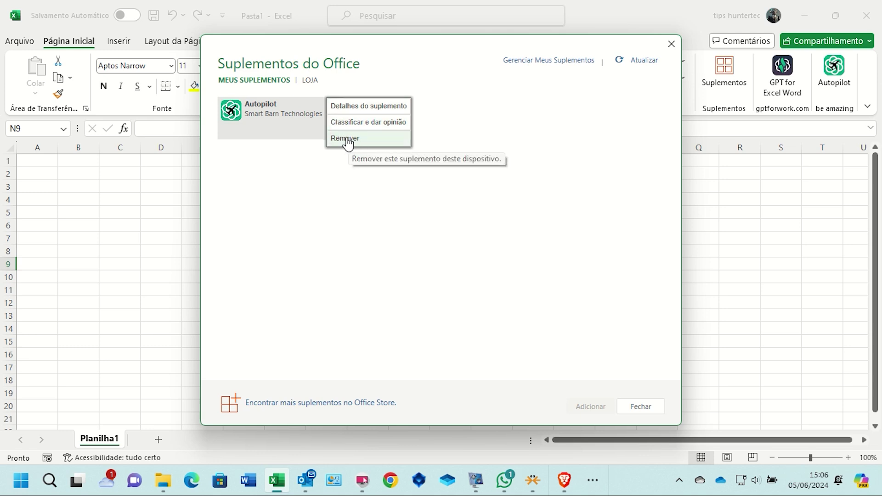
left_click(353, 140)
left_click(472, 265)
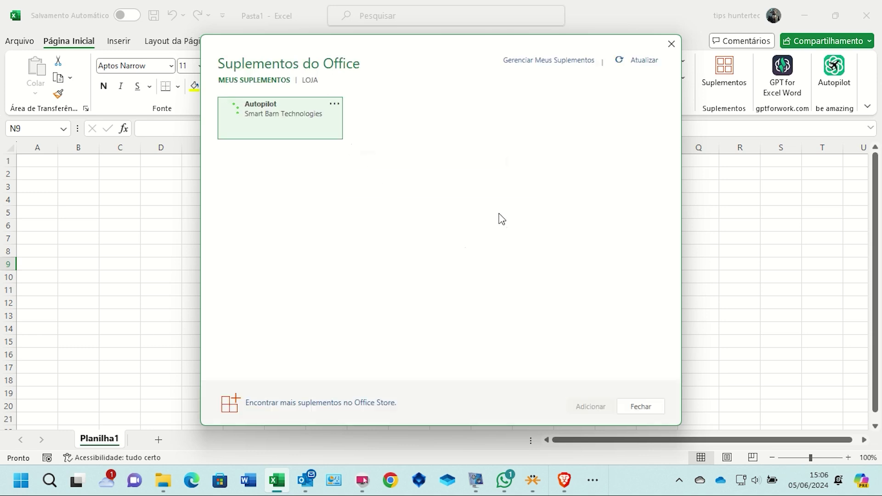